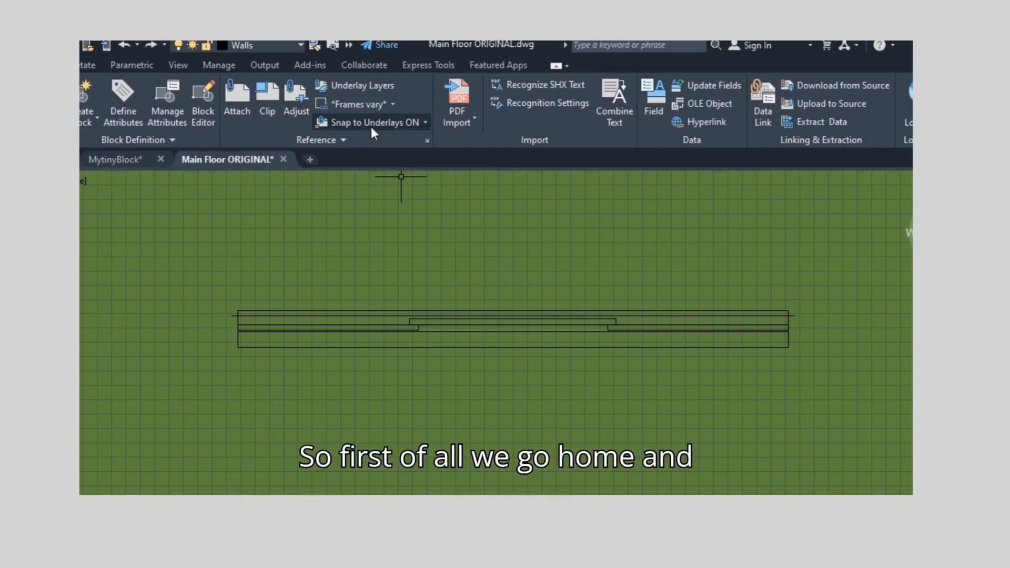
Define a new block named Block1 with its base point at the upper-left corner of the window drawing
click(1, 65)
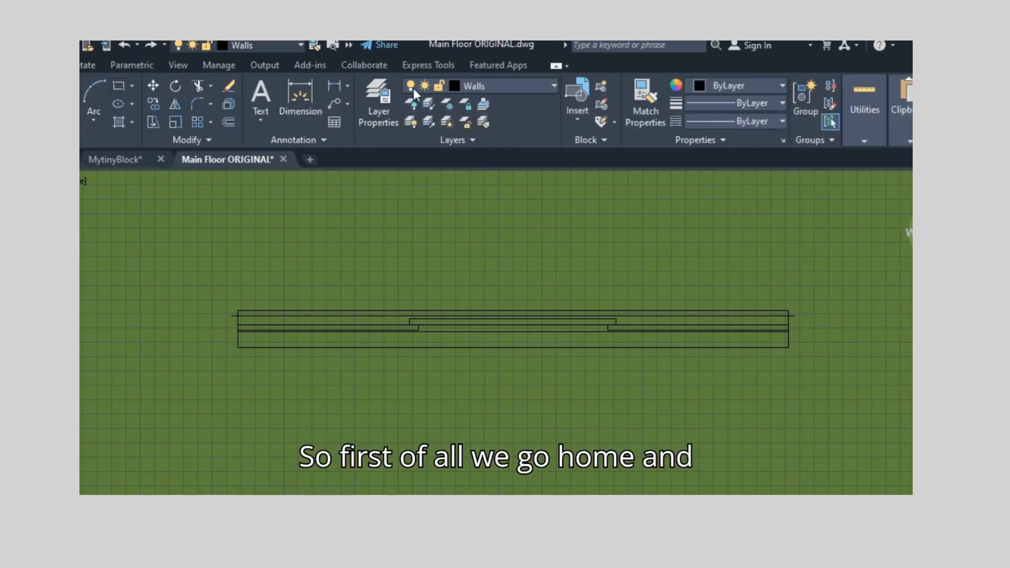
click(599, 90)
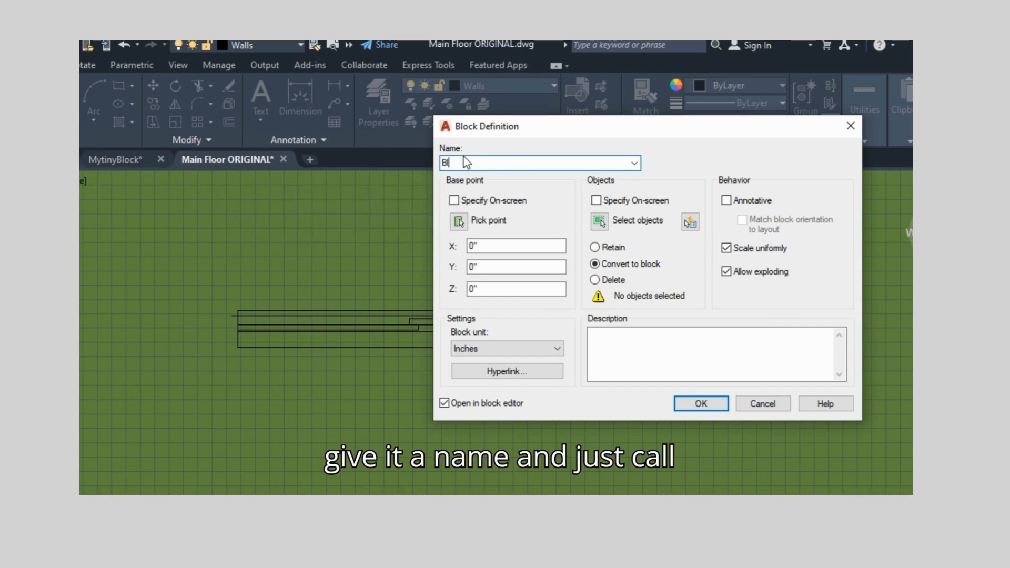
text(ock1)
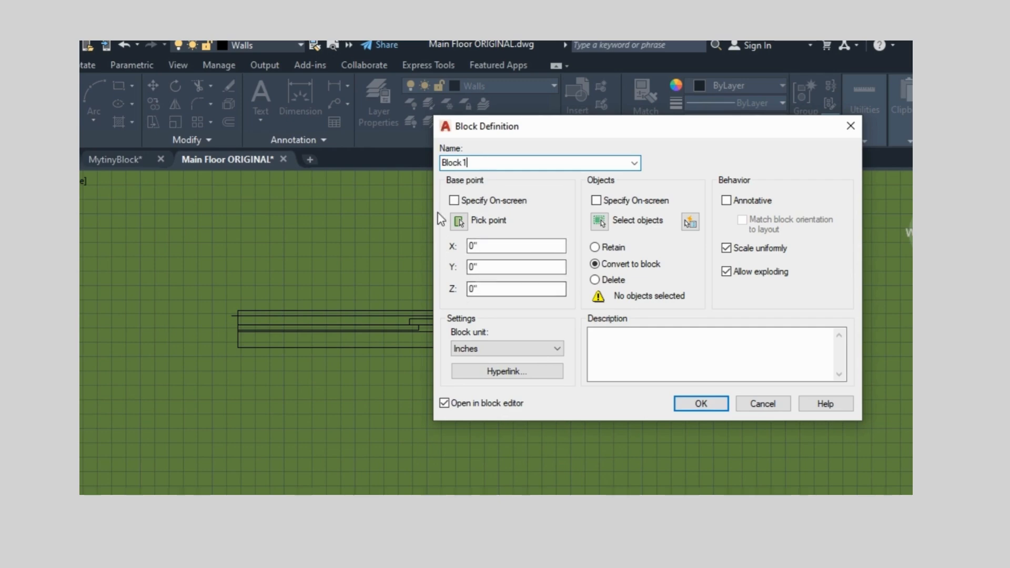
click(459, 221)
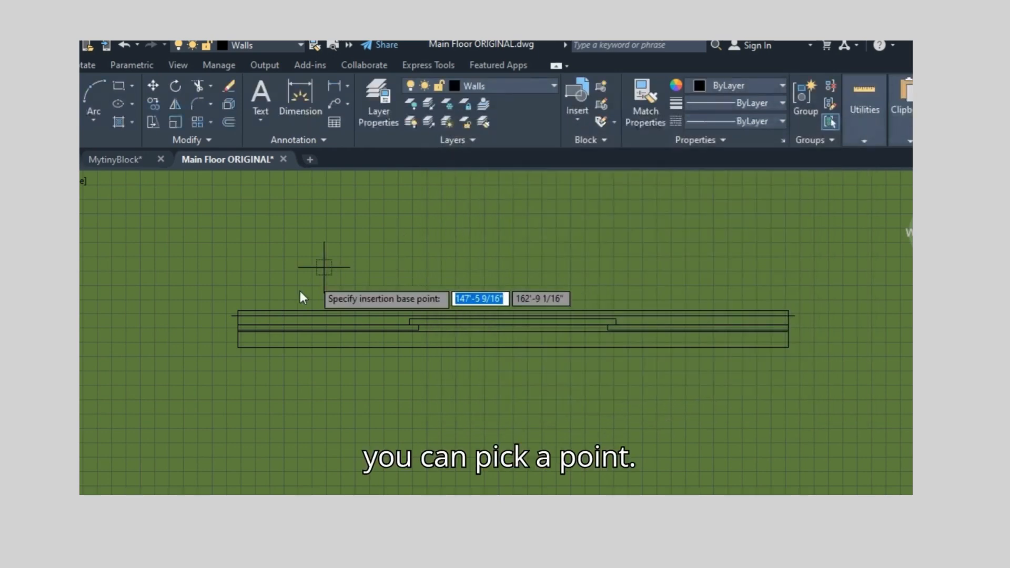
click(238, 310)
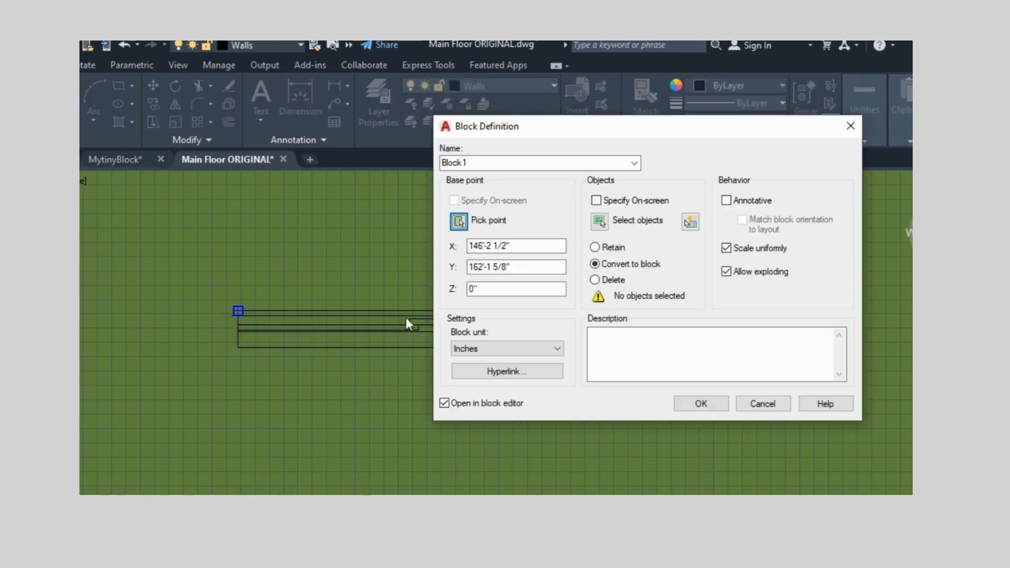
Select the whole window drawing as the block's object, convert it to the block and open it in the block editor
click(612, 225)
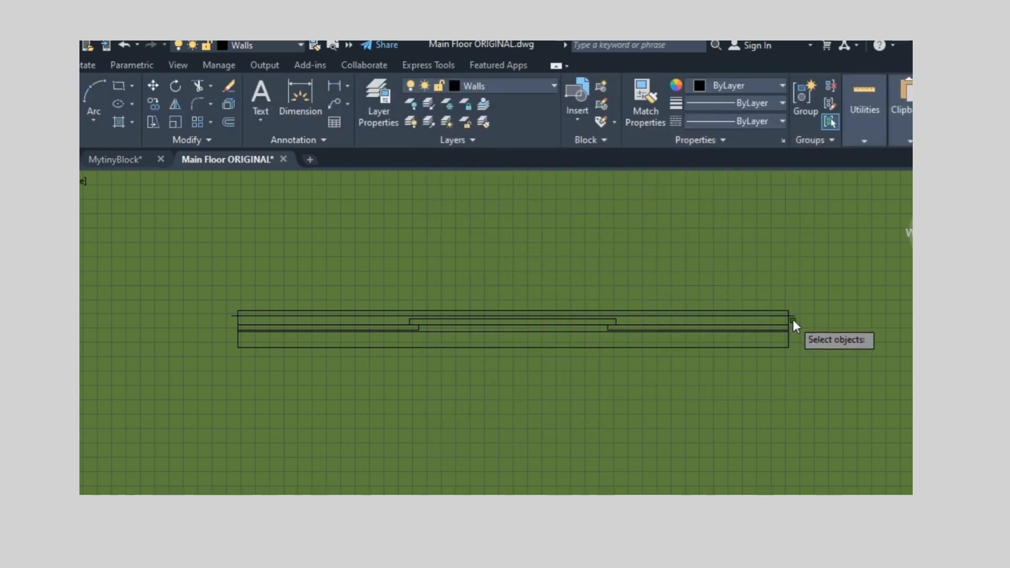
click(784, 312)
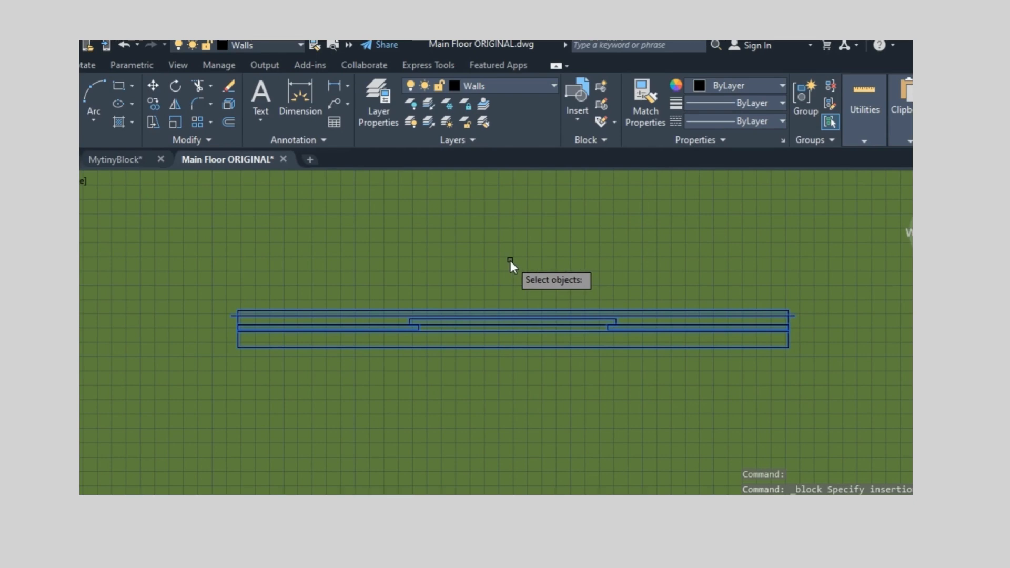
key(Return)
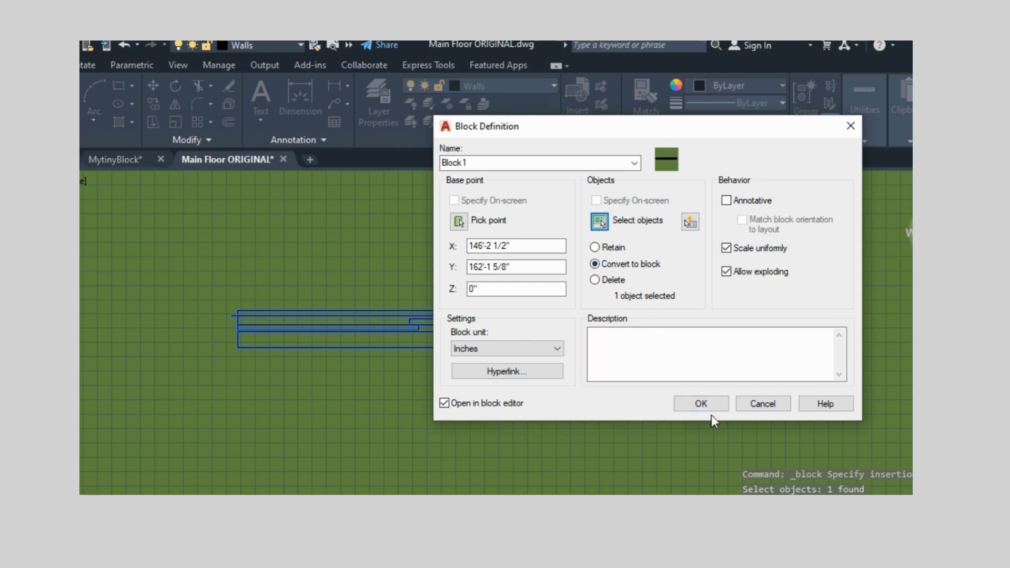
click(701, 403)
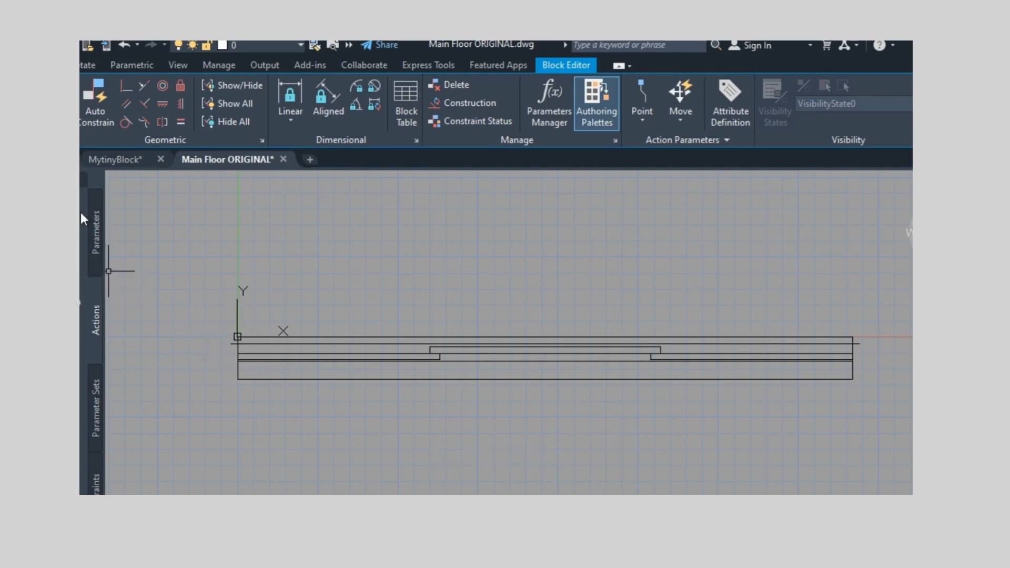
Add a linear parameter along the window's bottom edge from its left corner to its right corner, with the label below the drawing
key(ctrl+1)
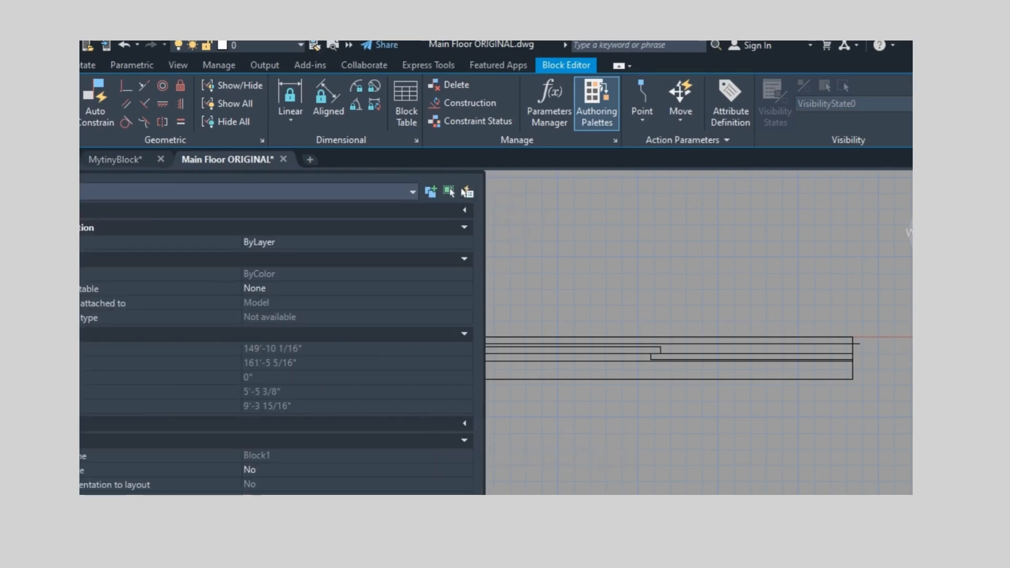
key(ctrl+1)
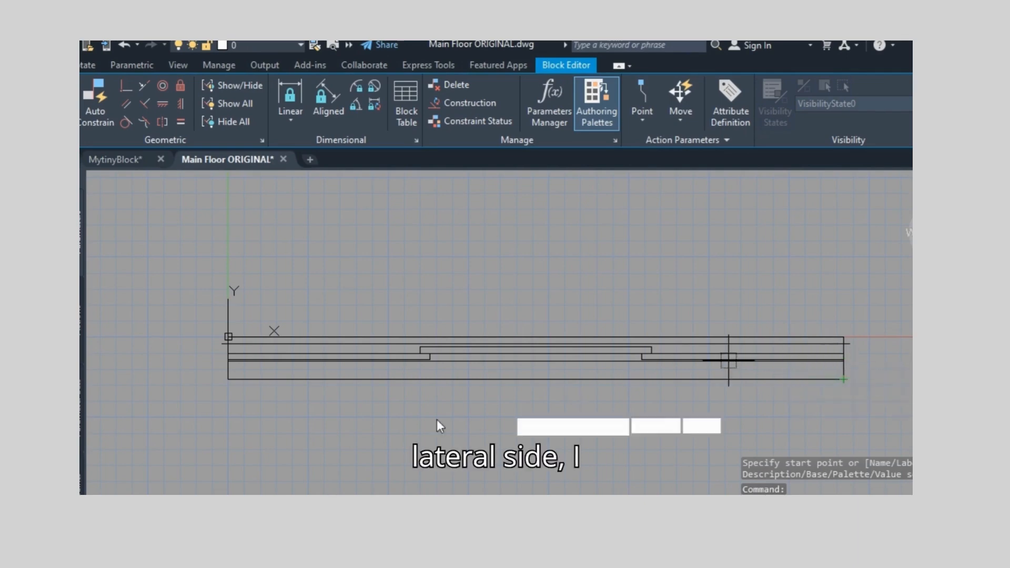
click(228, 379)
click(841, 380)
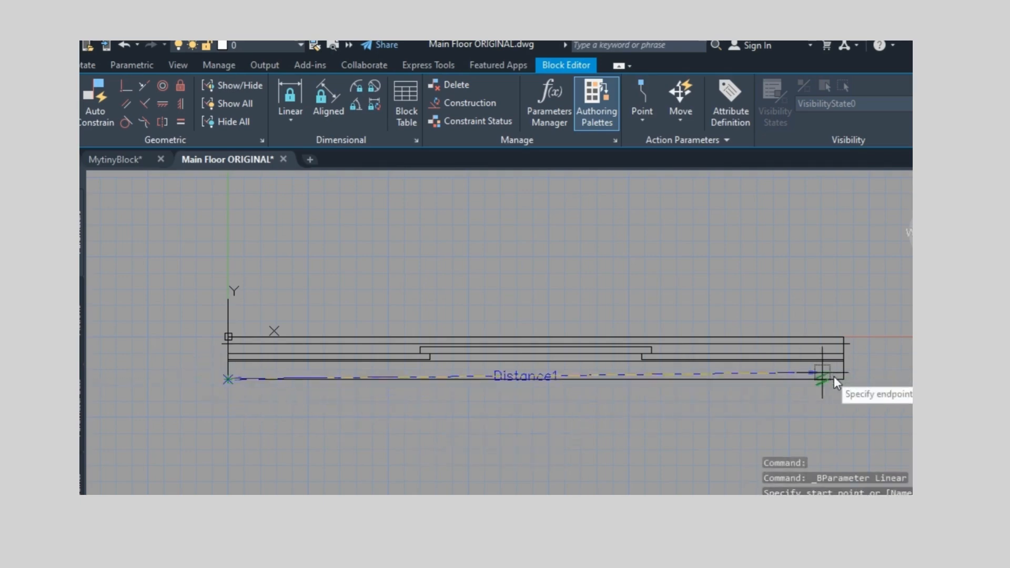
click(842, 379)
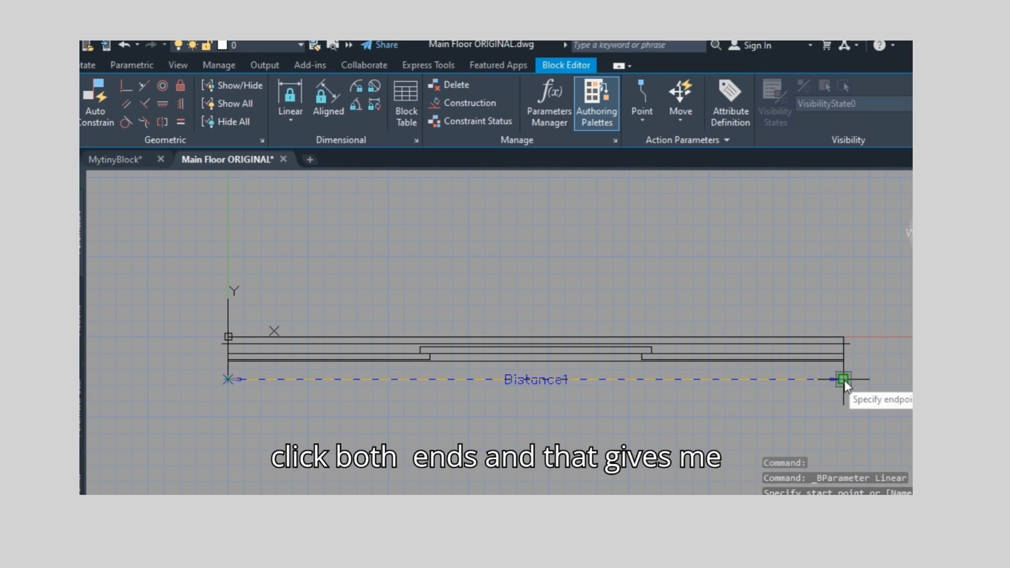
click(797, 421)
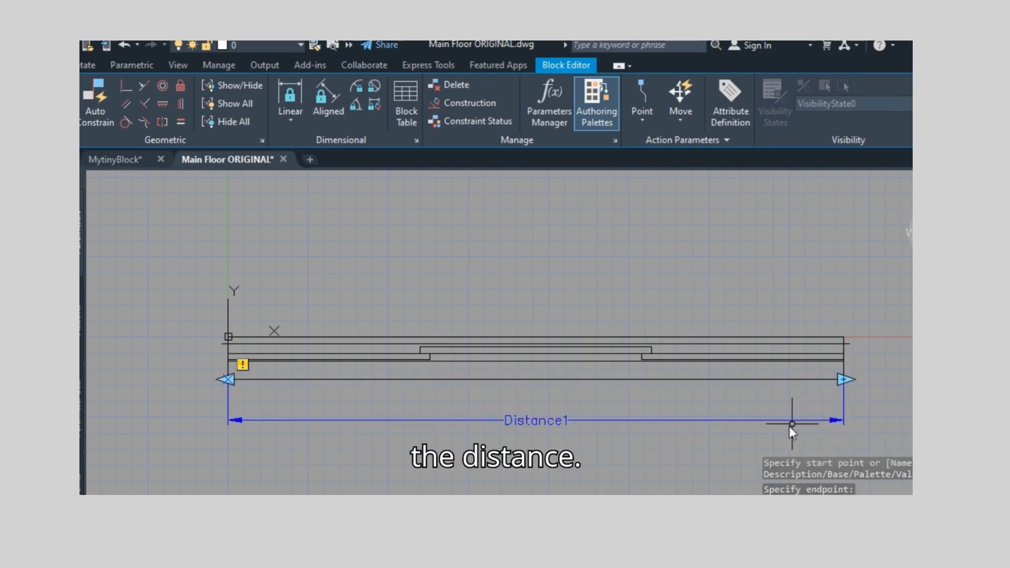
Open the linear parameter's properties and limit it to a single grip at its right end
click(348, 421)
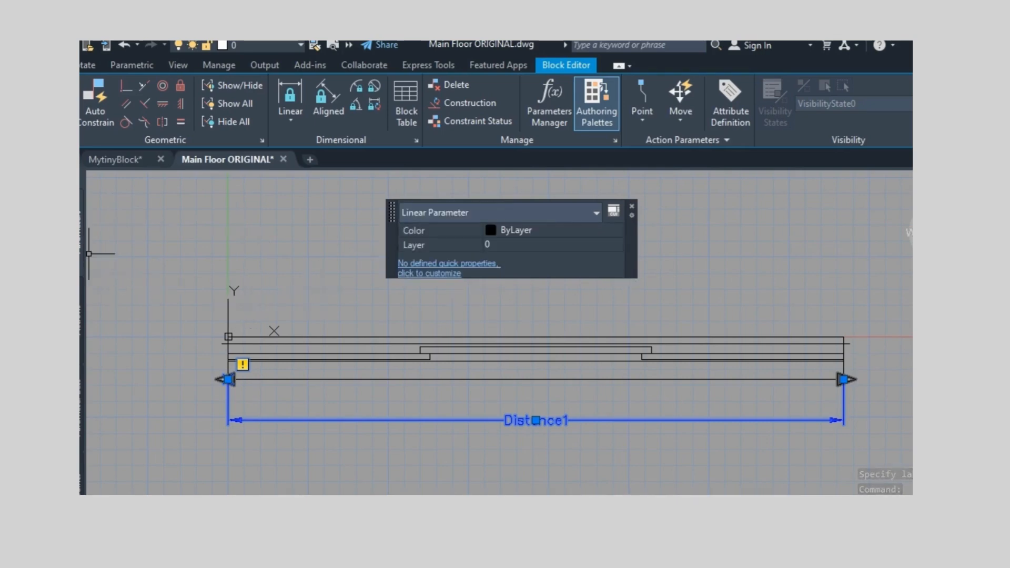
right_click(521, 424)
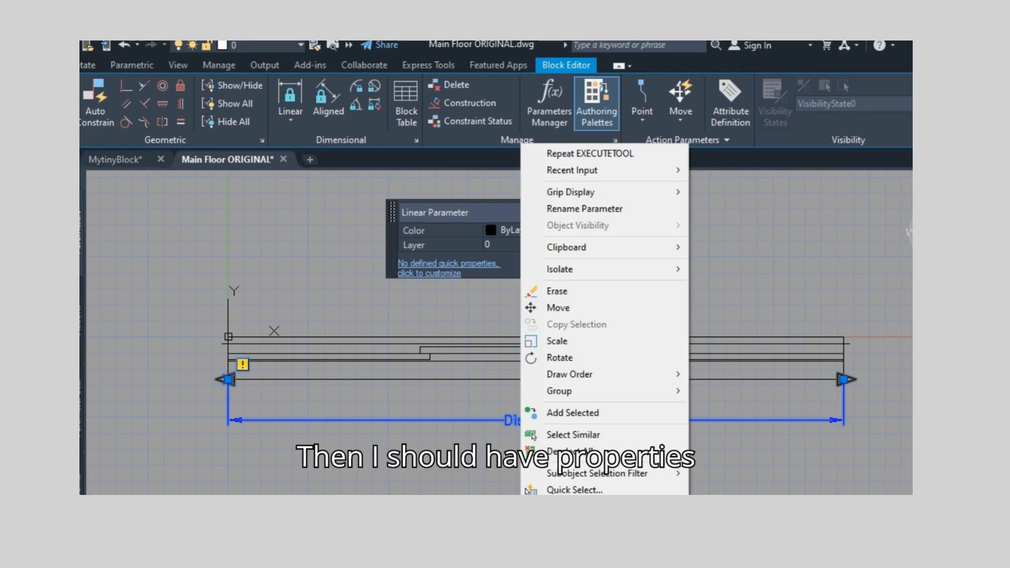
click(566, 545)
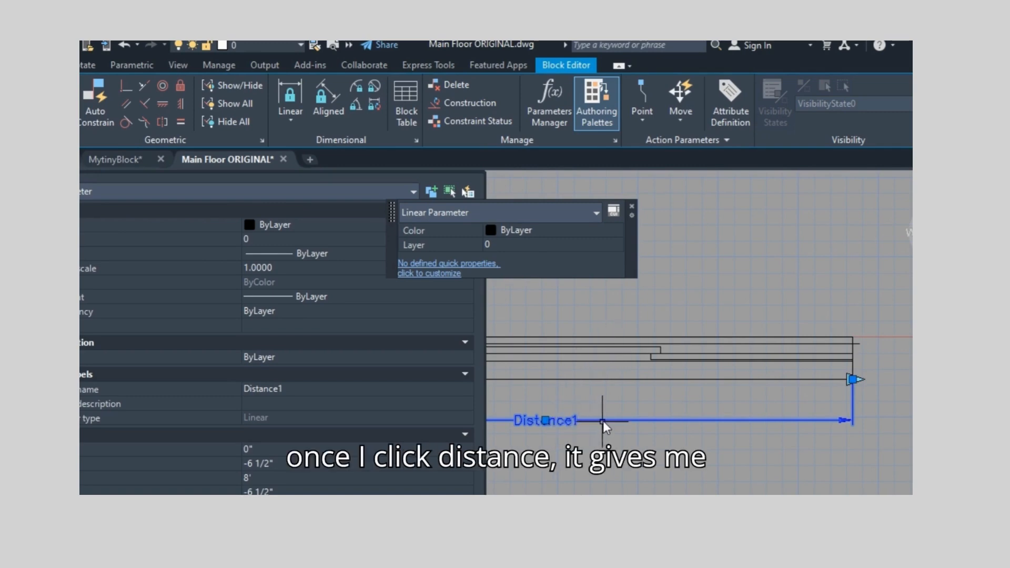
scroll(250, 437, down, 5)
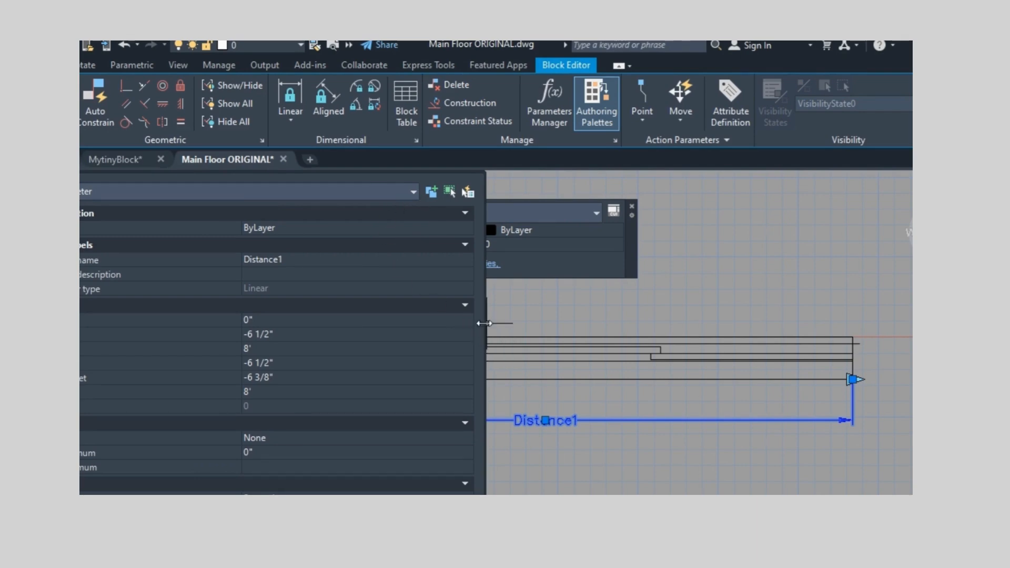
mouse_move(483, 323)
mouse_down()
mouse_move(158, 305)
mouse_move(226, 305)
mouse_up()
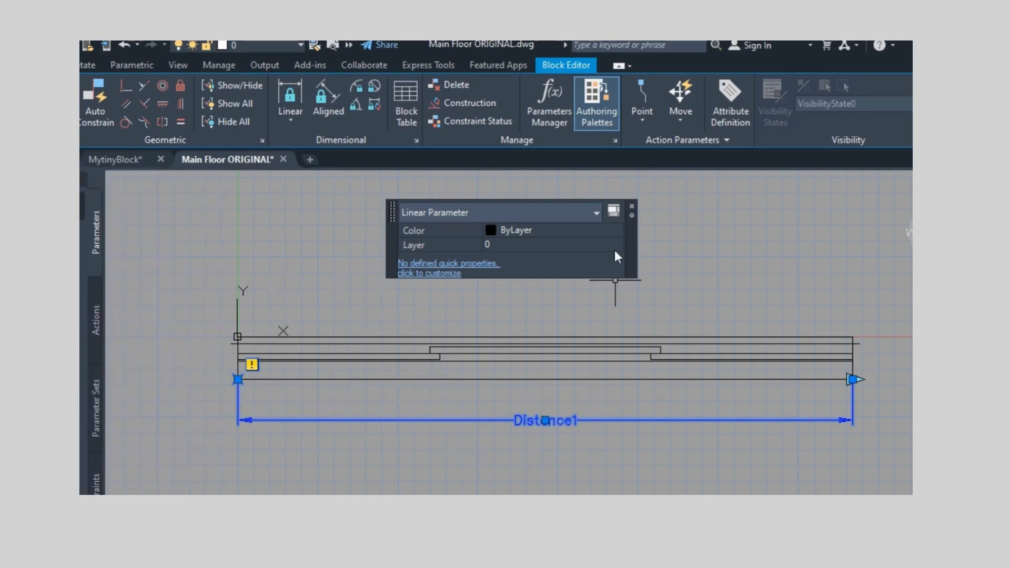
click(632, 207)
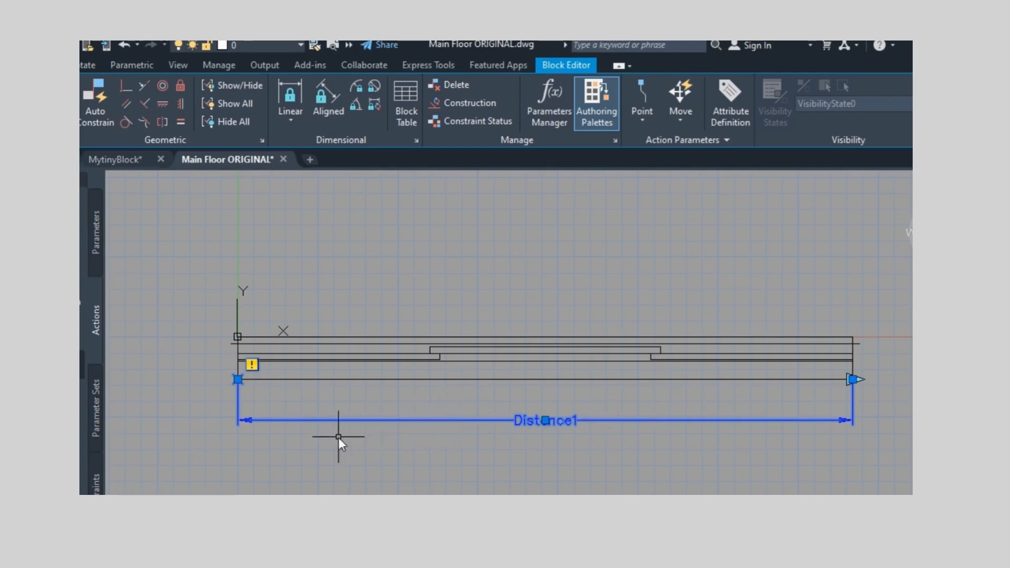
Start a Stretch action on the linear parameter and associate it with the parameter's right endpoint
click(108, 321)
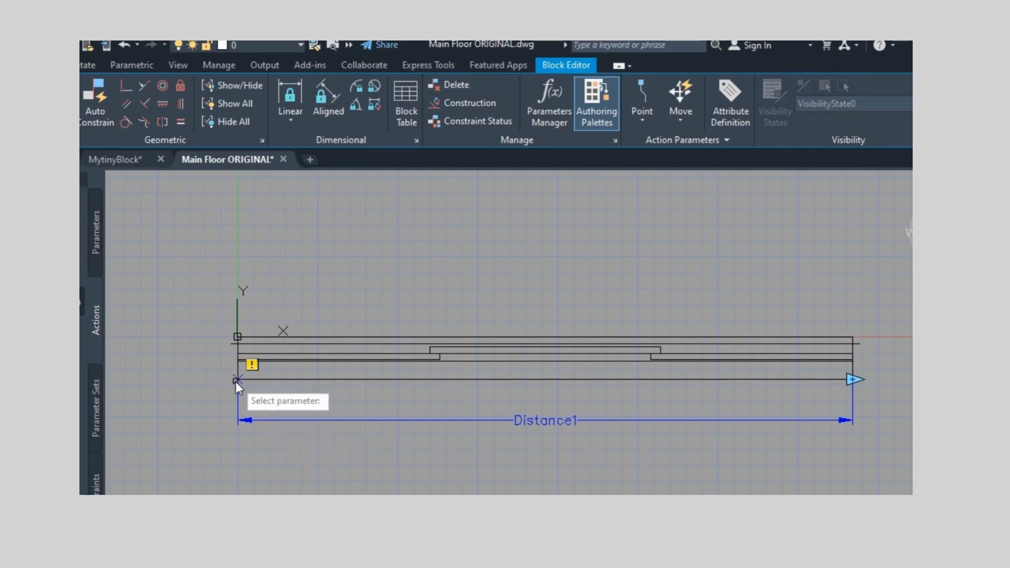
click(236, 381)
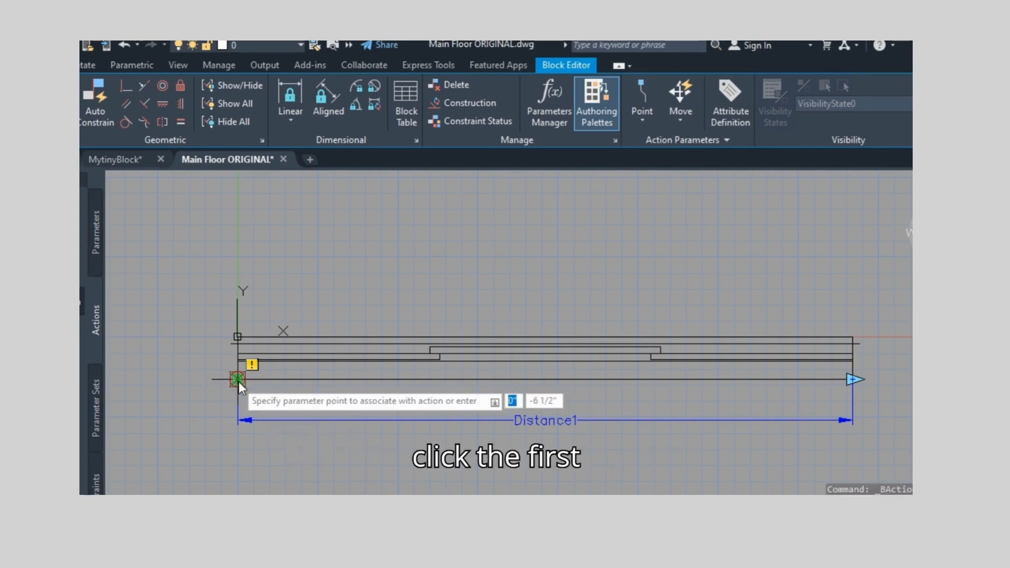
click(237, 379)
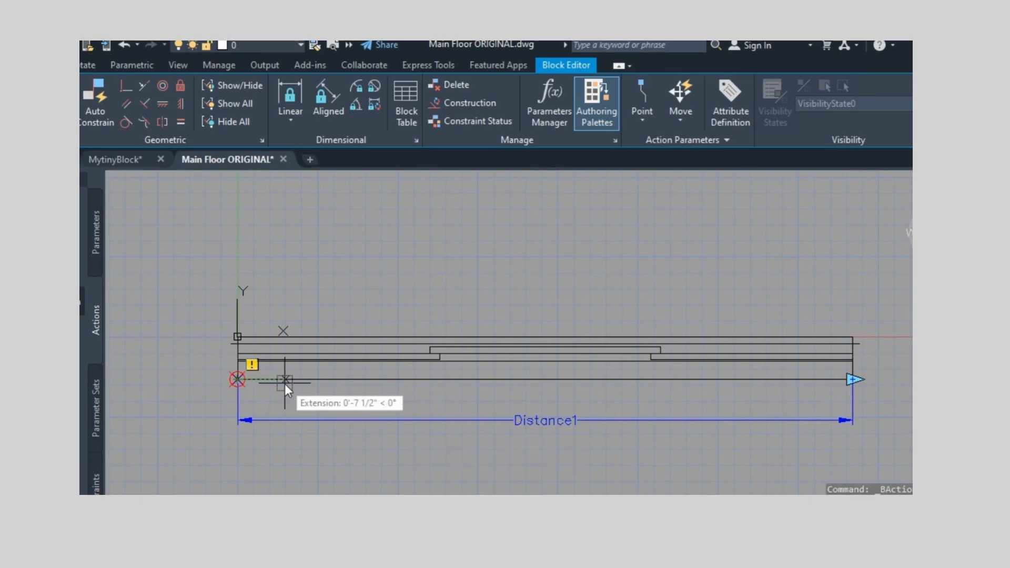
click(853, 382)
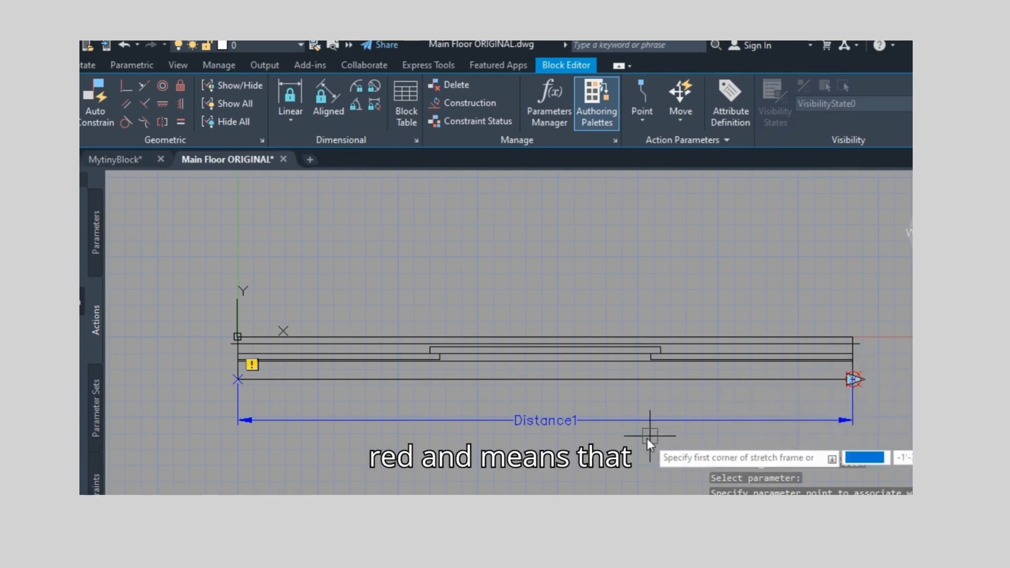
Define the stretch frame between the window's two bottom corners and apply the Stretch action to all of the window's geometry
click(705, 425)
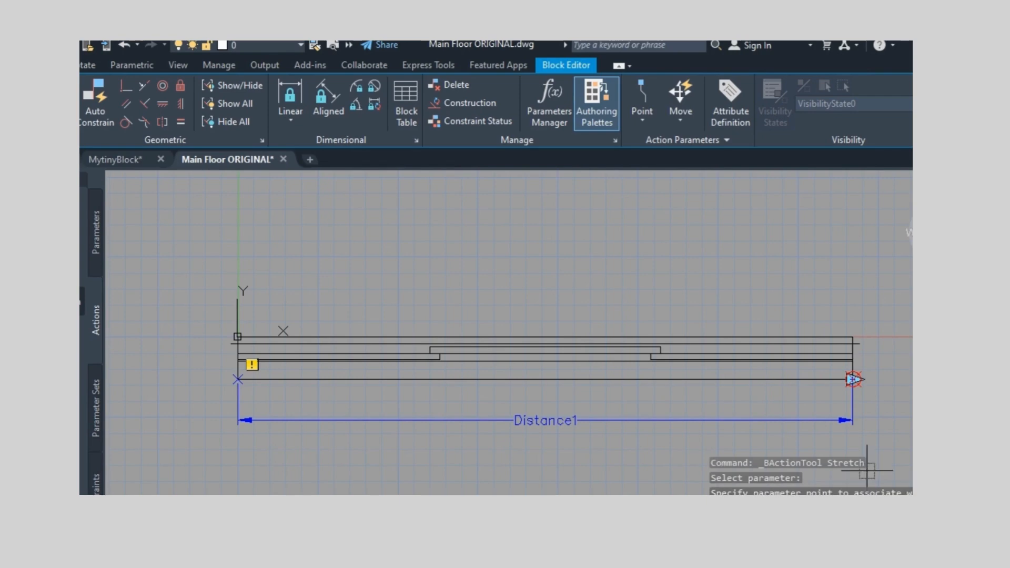
click(236, 379)
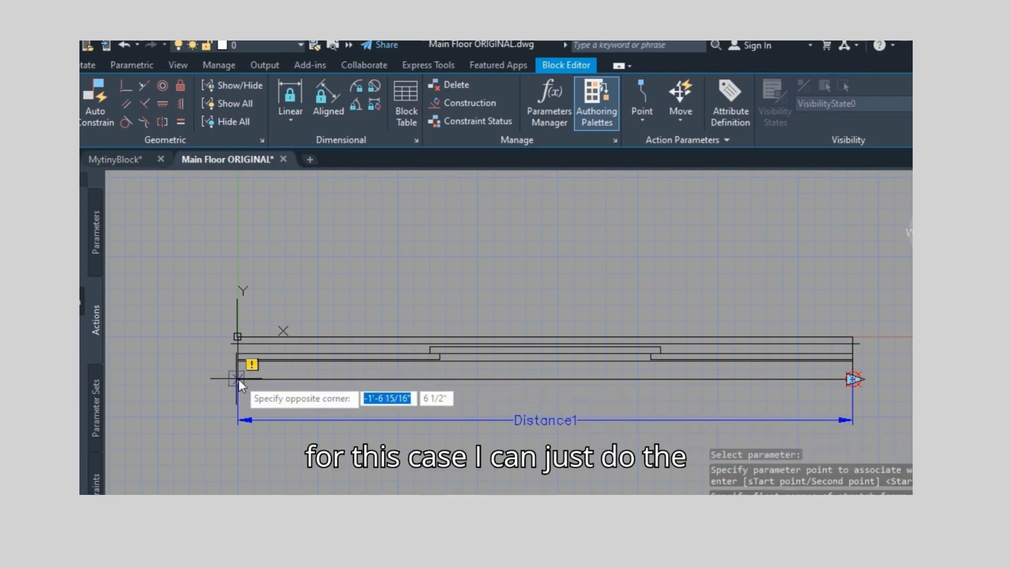
click(852, 379)
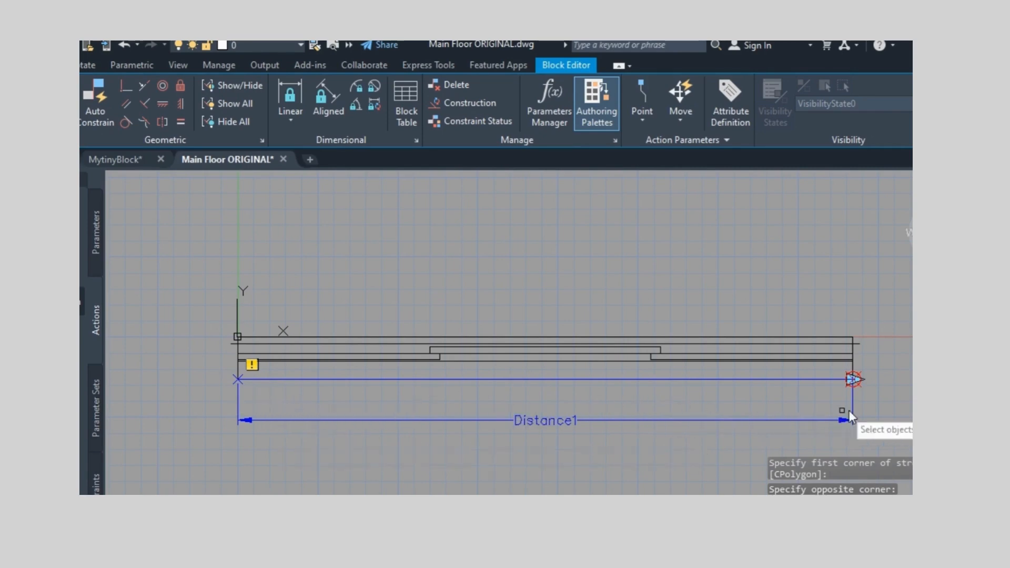
drag(872, 414, 882, 380)
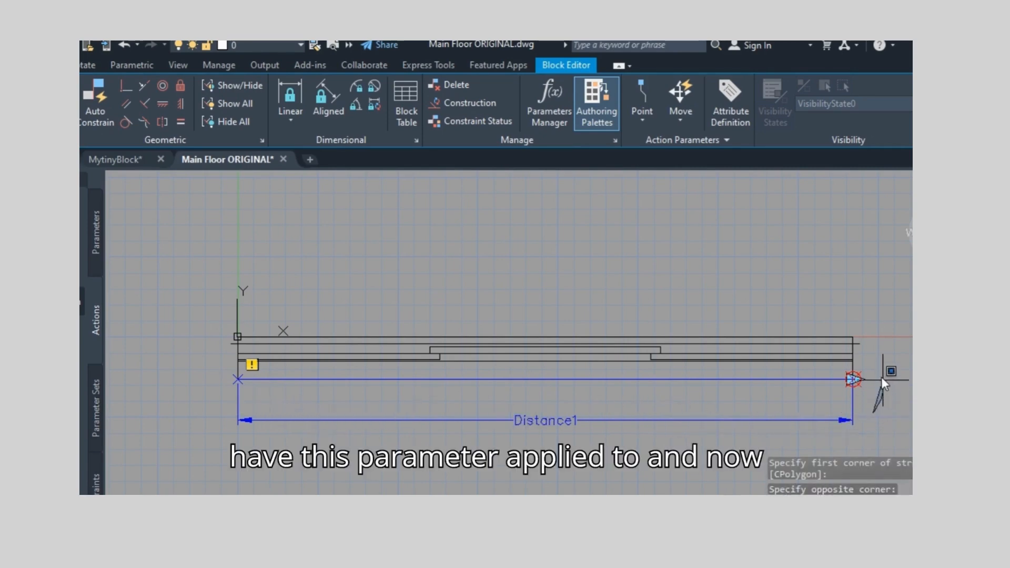
mouse_move(870, 329)
mouse_down()
mouse_move(752, 286)
mouse_move(537, 261)
mouse_move(244, 267)
mouse_move(200, 323)
mouse_move(236, 449)
mouse_move(224, 402)
mouse_up()
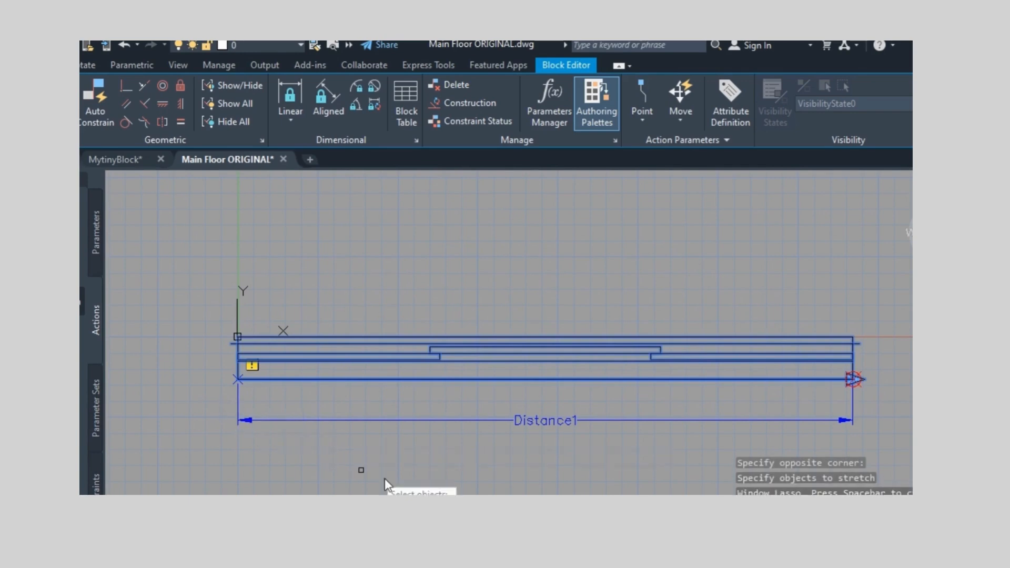
key(Return)
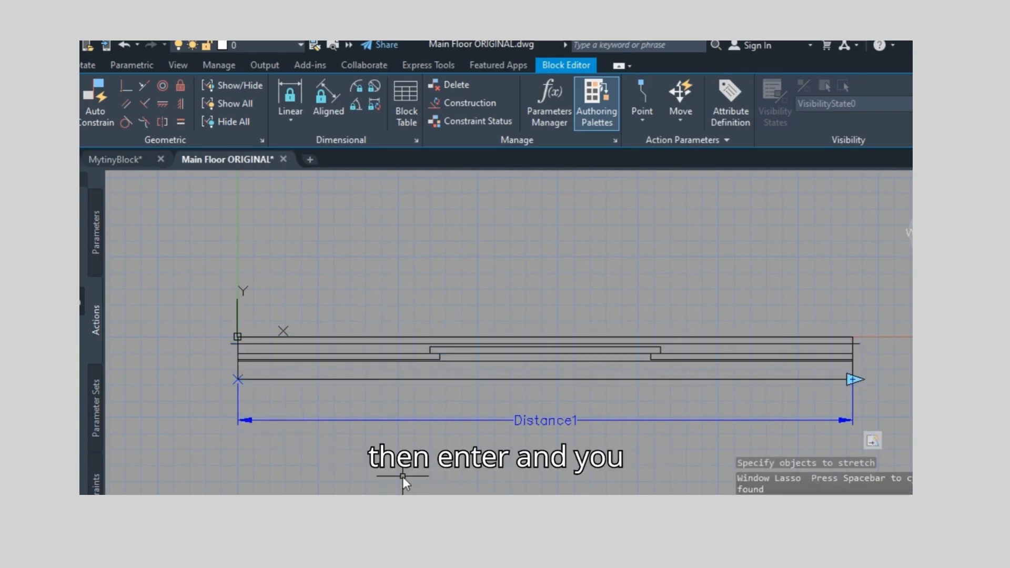
Open Block1 in the test block window, select it and stretch it to the right with its linear parameter grip
scroll(402, 476, down, 1)
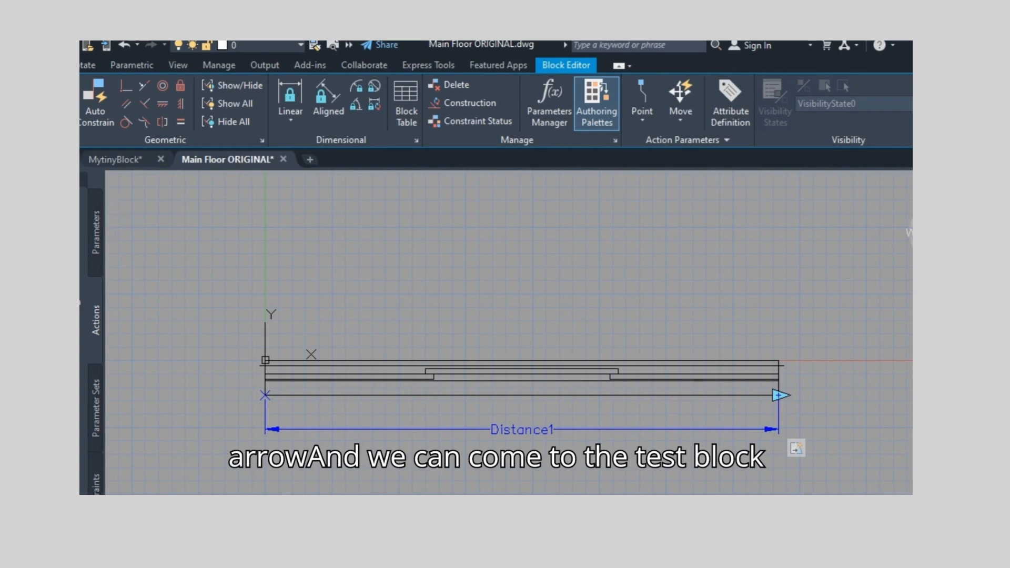
click(62, 103)
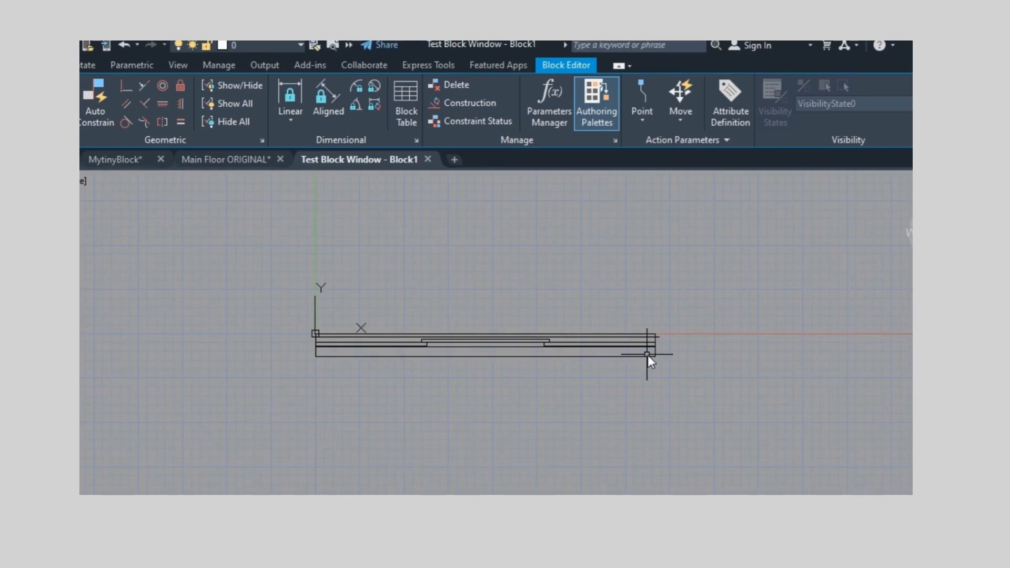
click(648, 355)
click(654, 359)
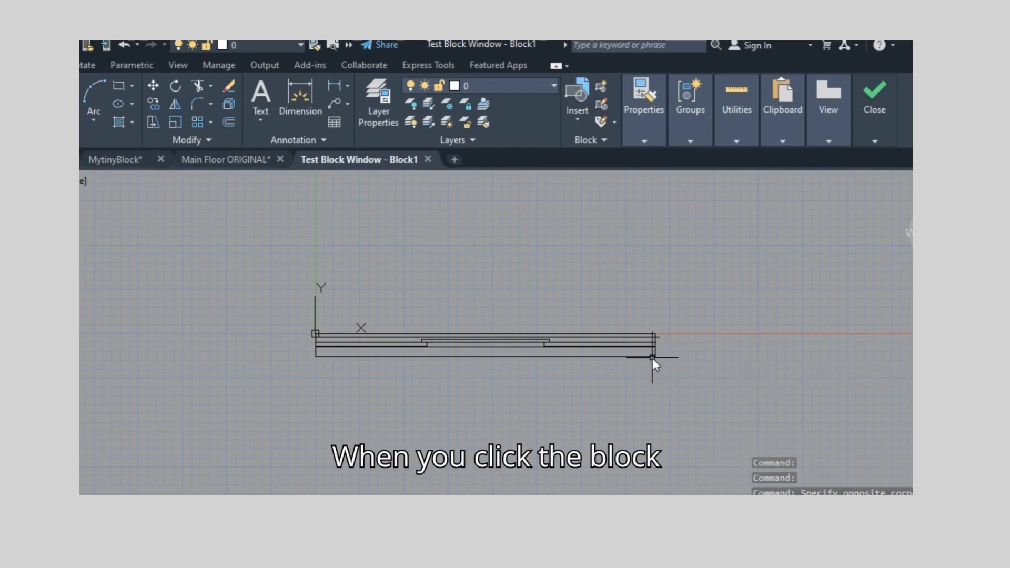
click(653, 356)
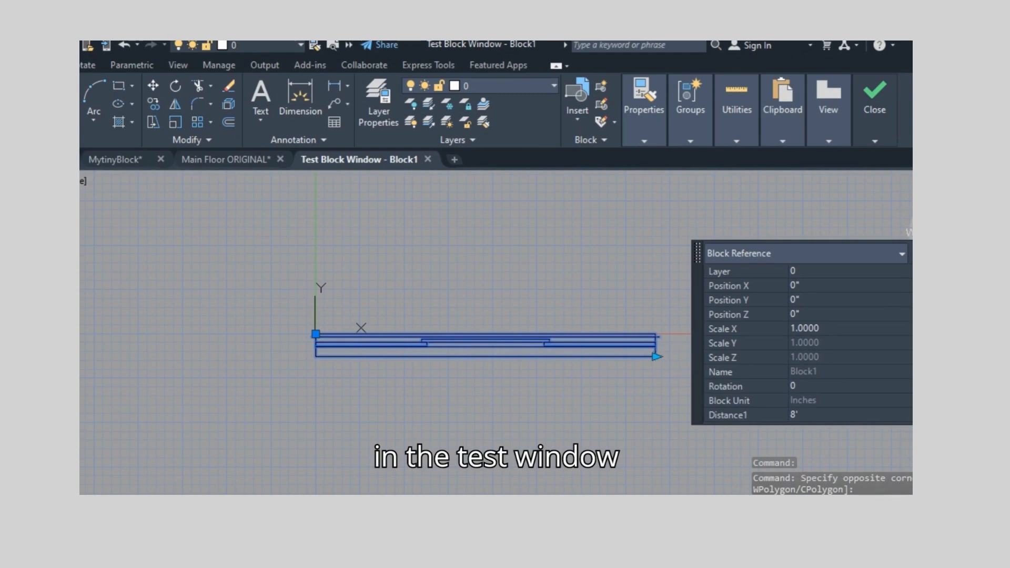
click(654, 355)
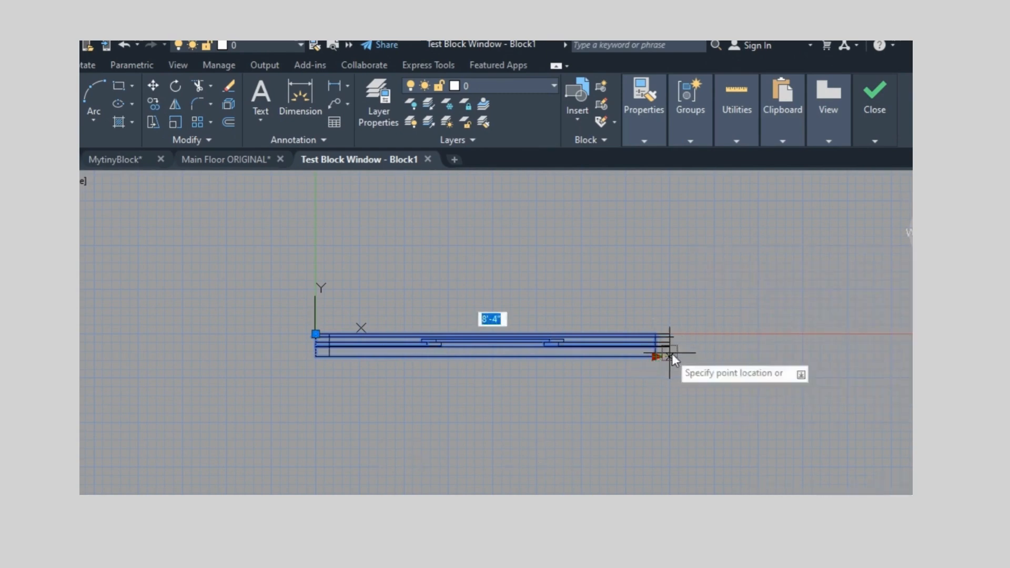
click(756, 351)
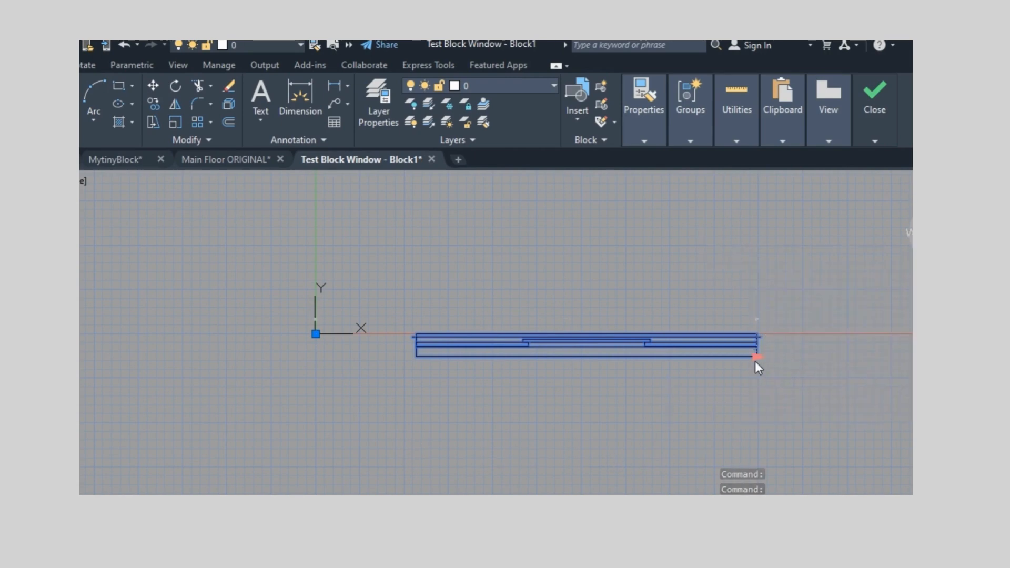
Stretch the test block further right with its linear grip to a distance of 12'-8"
click(755, 358)
click(854, 364)
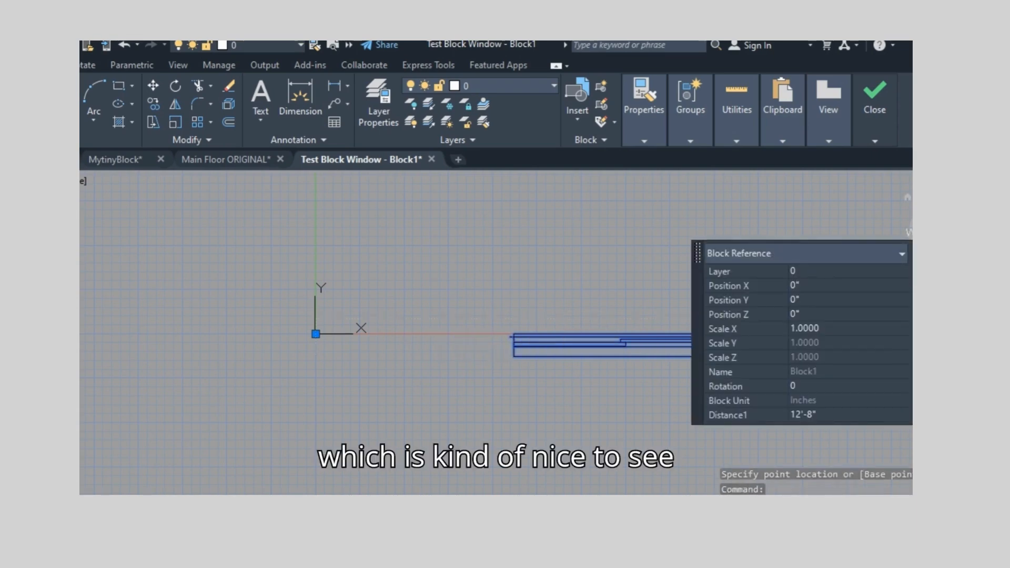
scroll(734, 358, up, 2)
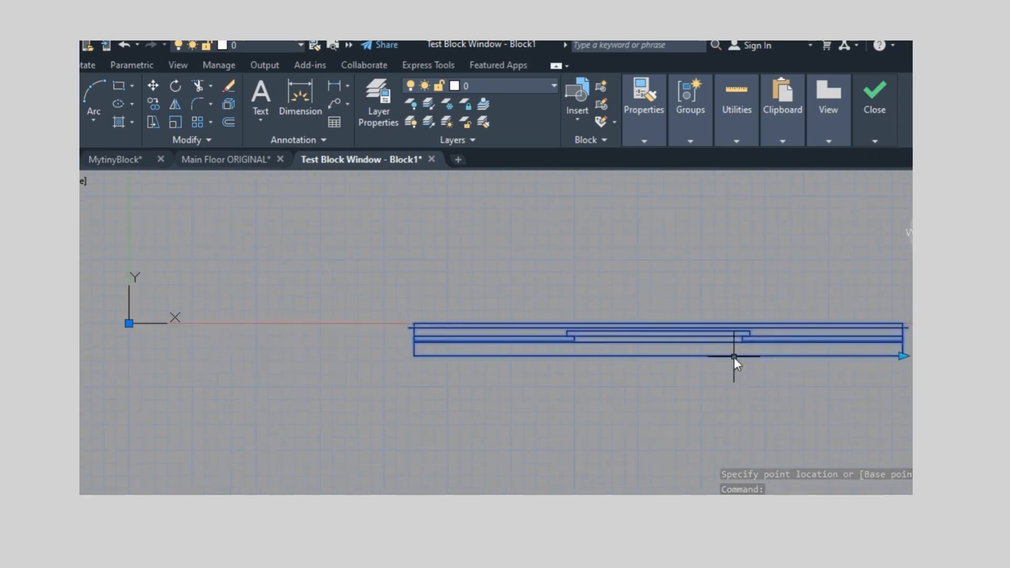
scroll(734, 354, up, 1)
scroll(734, 353, down, 3)
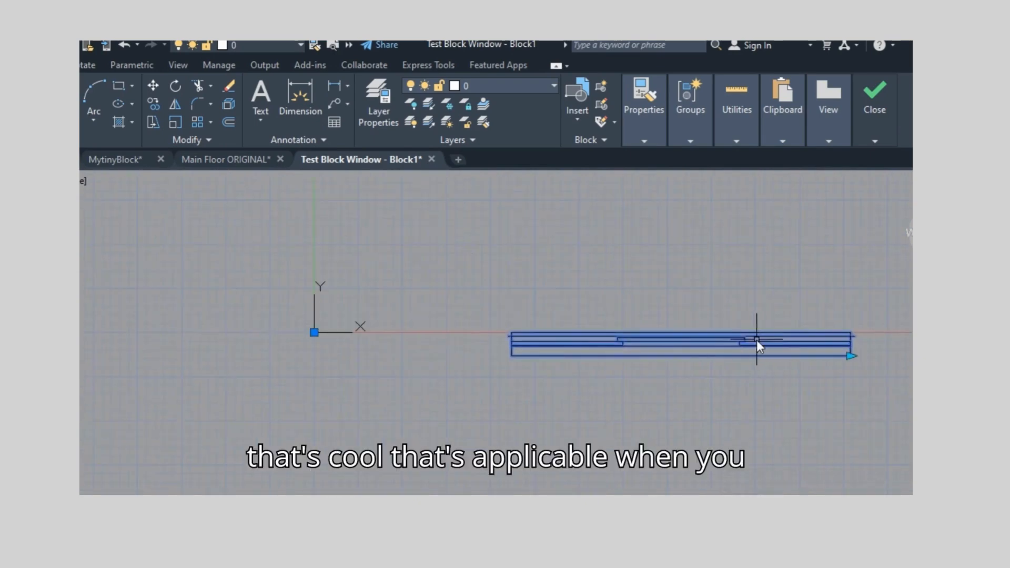
Move the test block left across the origin, close its properties, and place it below the X axis
drag(723, 348, 665, 344)
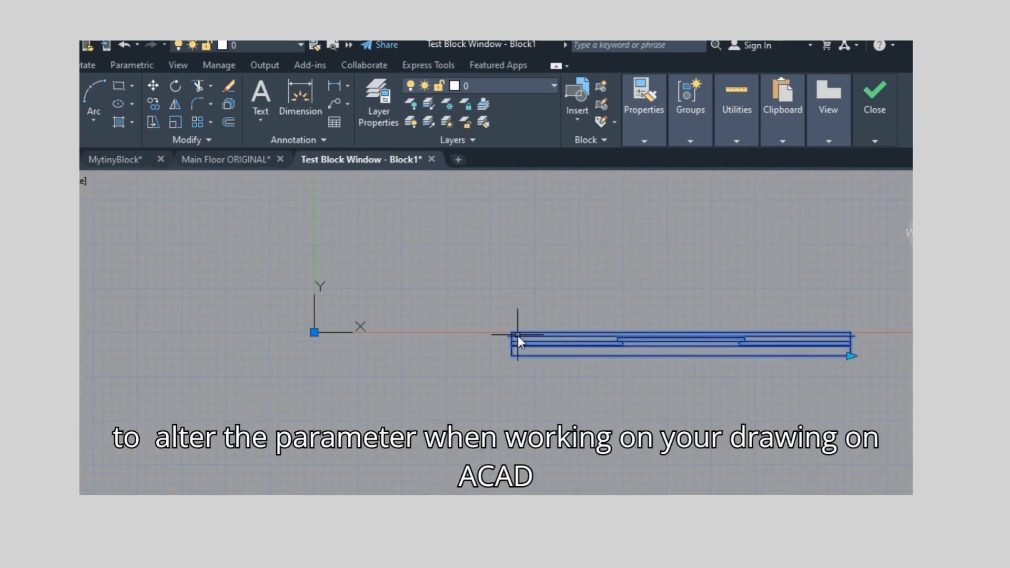
mouse_move(513, 336)
mouse_down()
mouse_move(339, 330)
mouse_move(274, 342)
mouse_up()
click(417, 355)
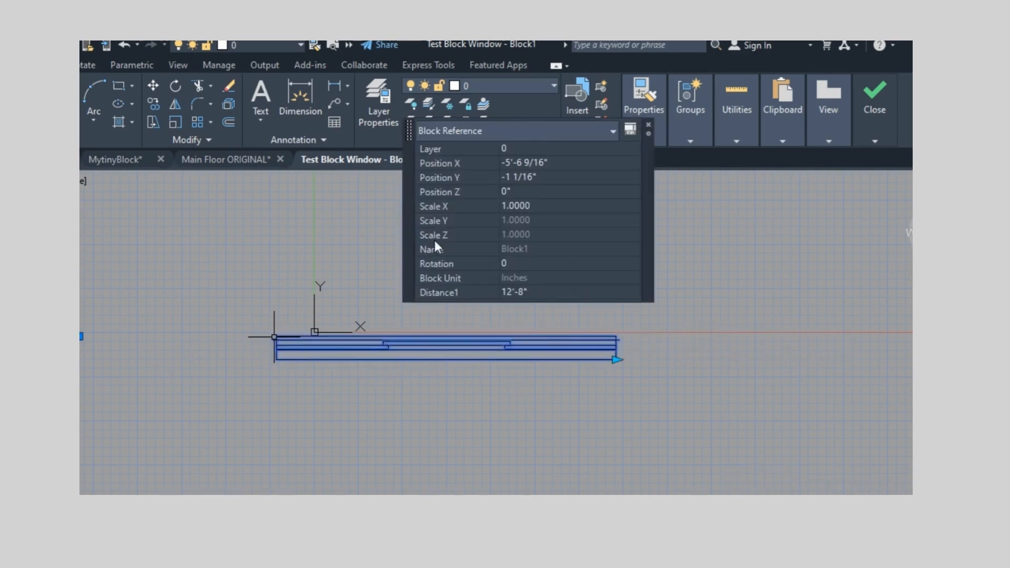
click(648, 124)
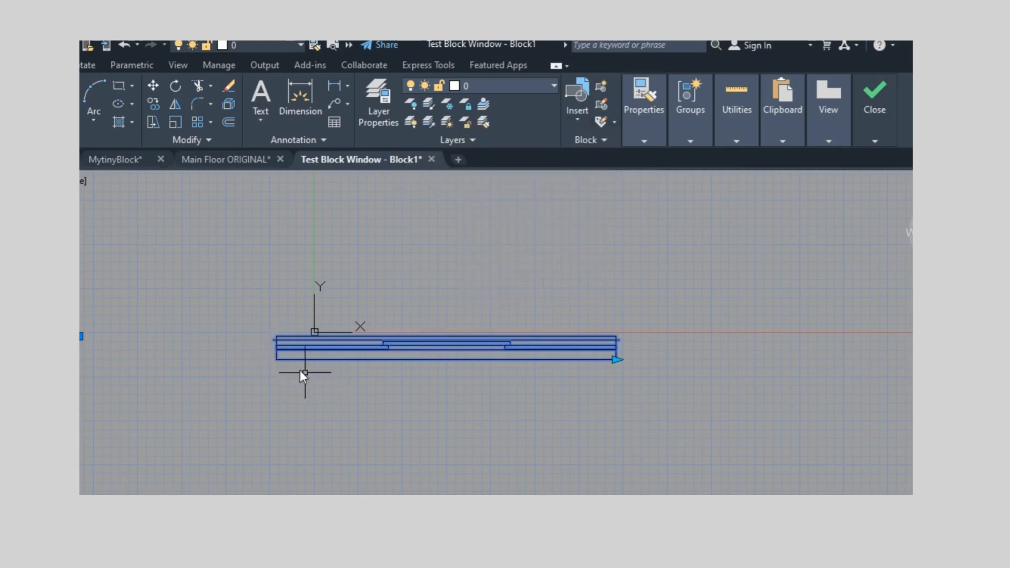
click(281, 339)
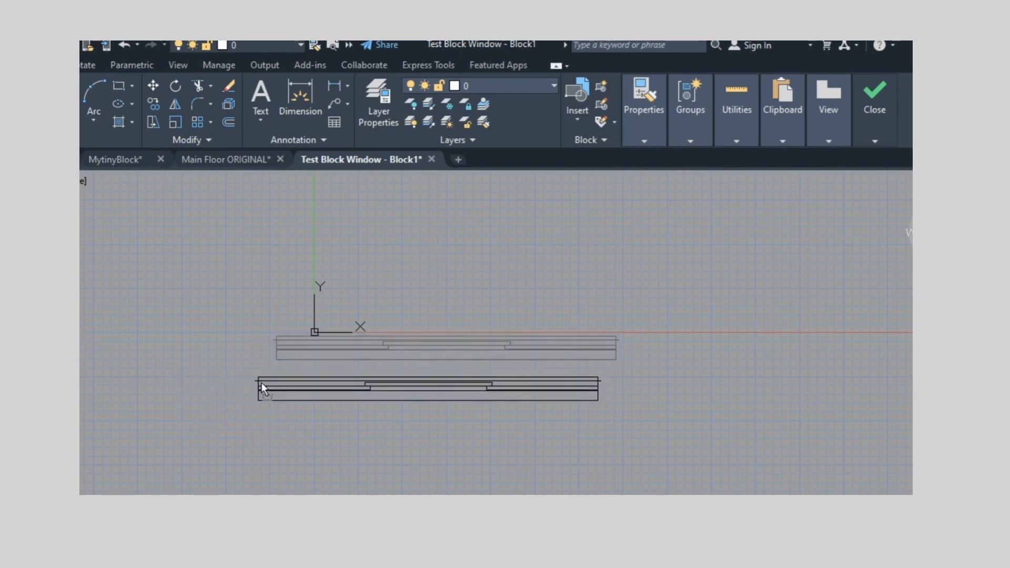
click(265, 387)
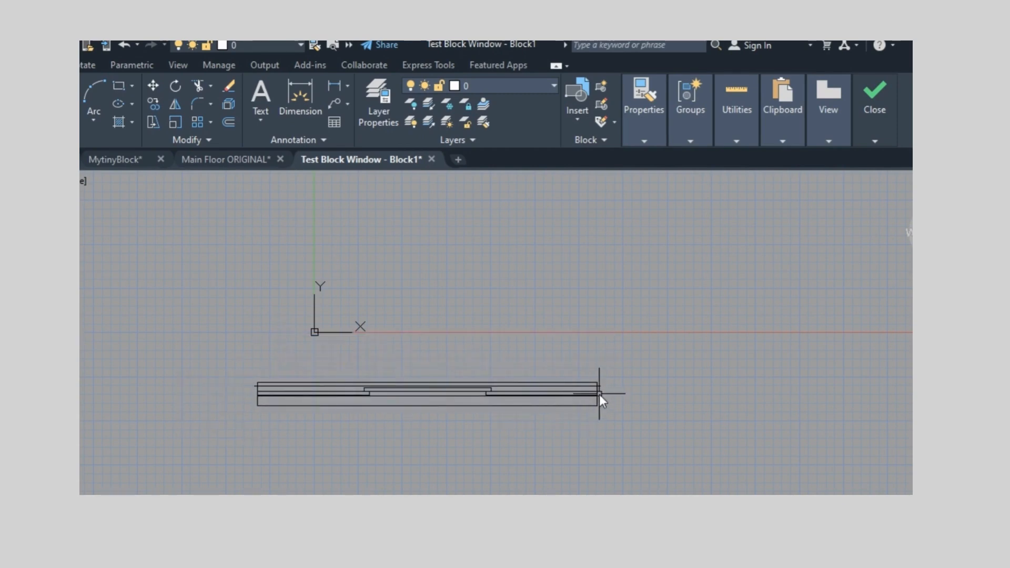
Select the moved test block and stretch it along its linear parameter to a distance of 15'-4"
click(583, 405)
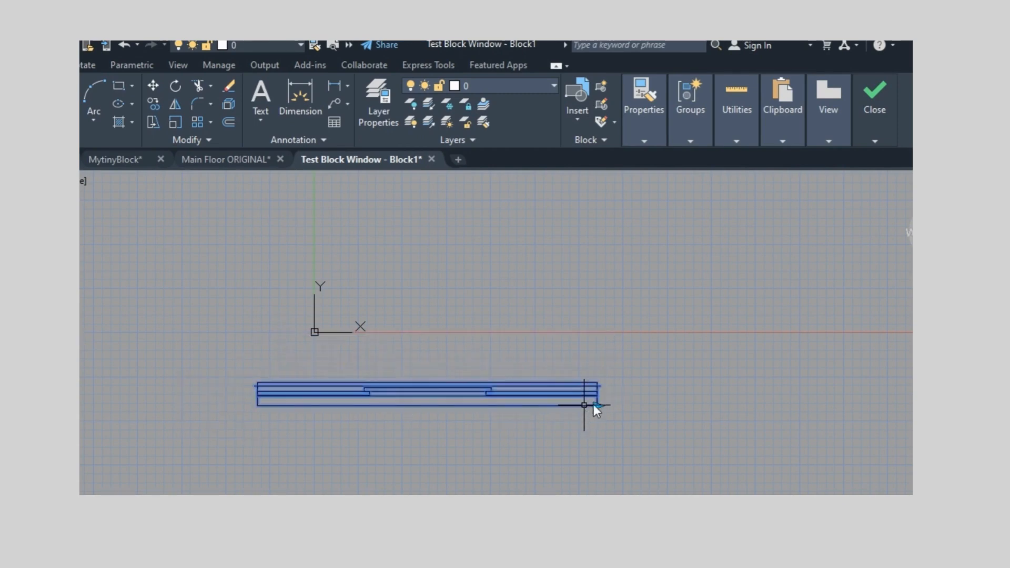
click(598, 406)
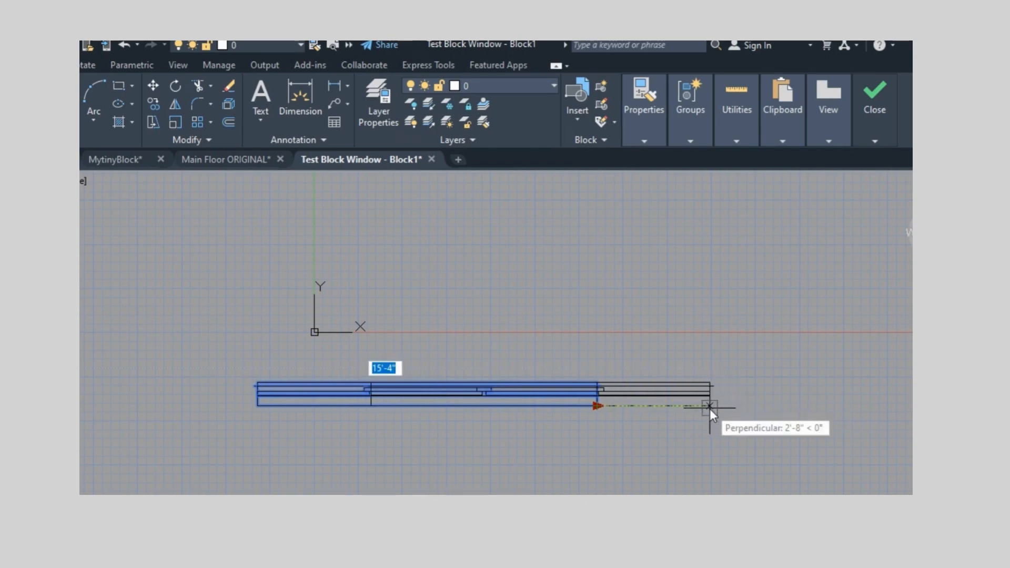
click(710, 409)
scroll(582, 419, down, 2)
scroll(554, 403, up, 1)
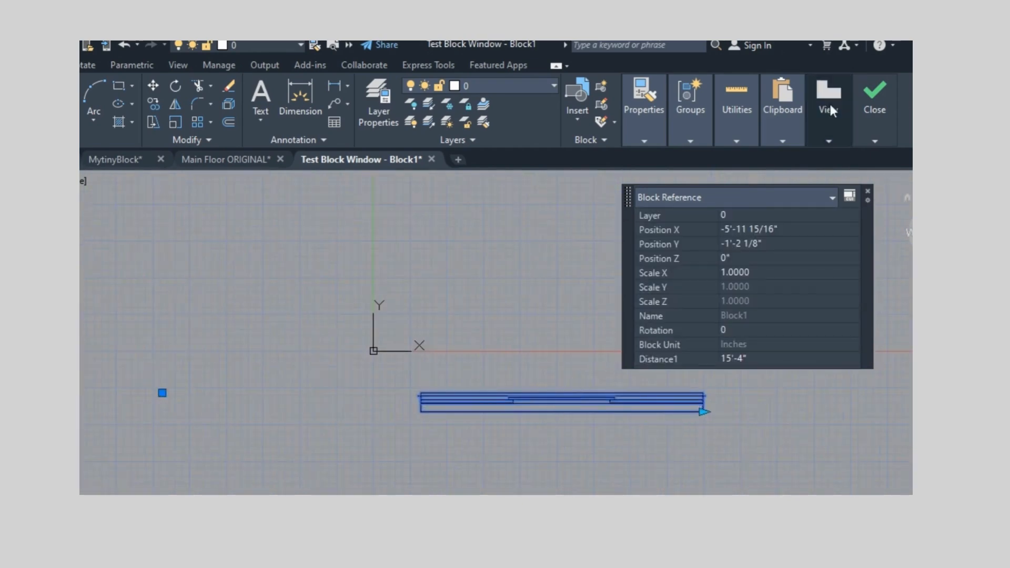
Close the test block window and the Block Editor, saving the changes to Block1
mouse_move(867, 131)
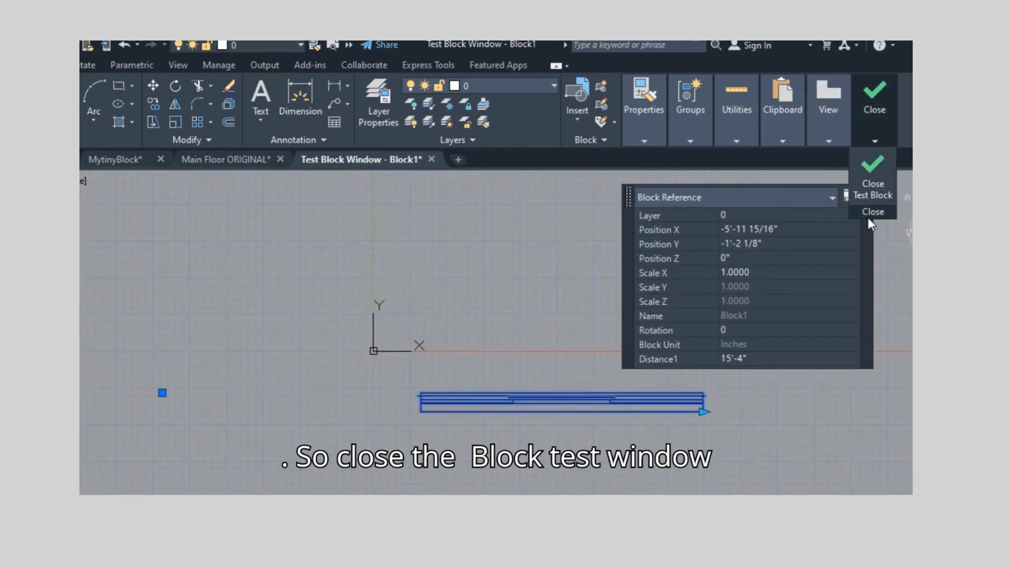
click(872, 201)
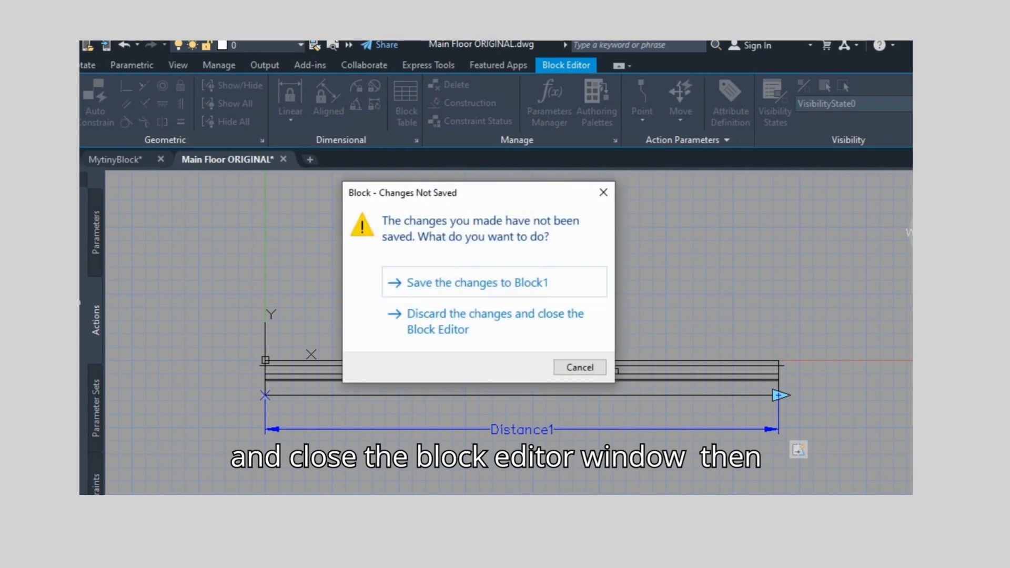
click(485, 287)
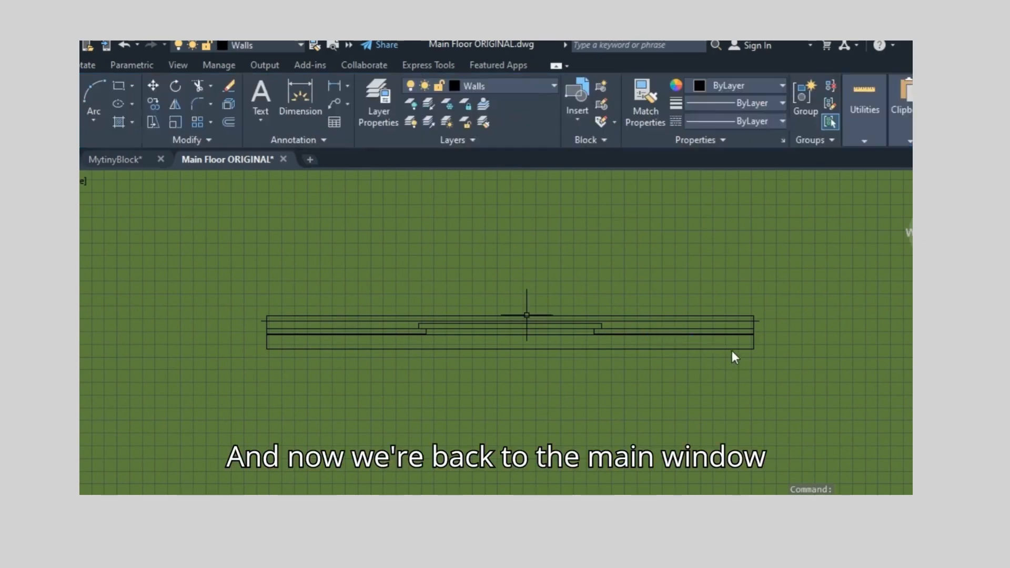
Select the window block in the main drawing and stretch it with its linear grip to about 9'-6 1/8"
click(746, 348)
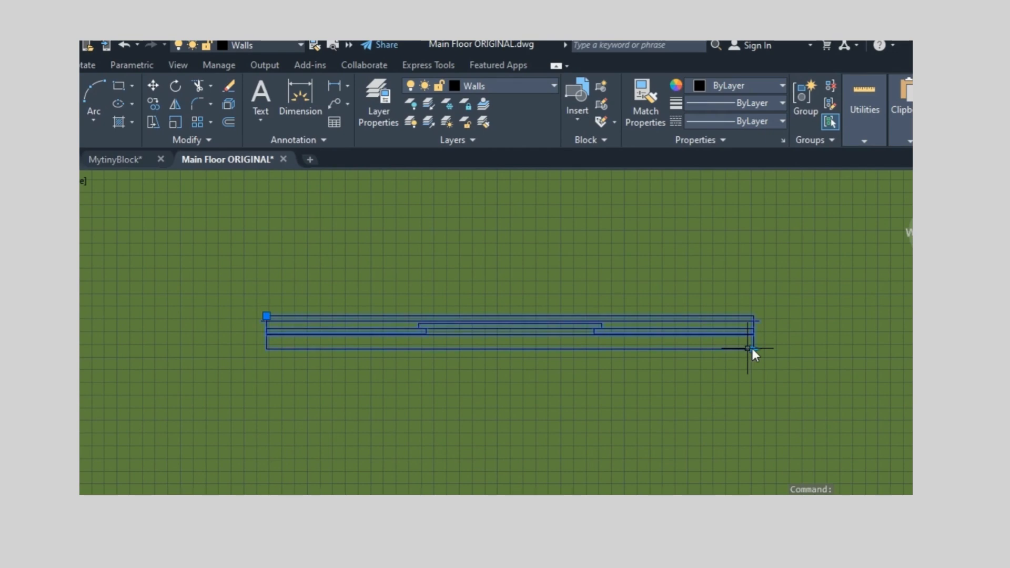
click(753, 349)
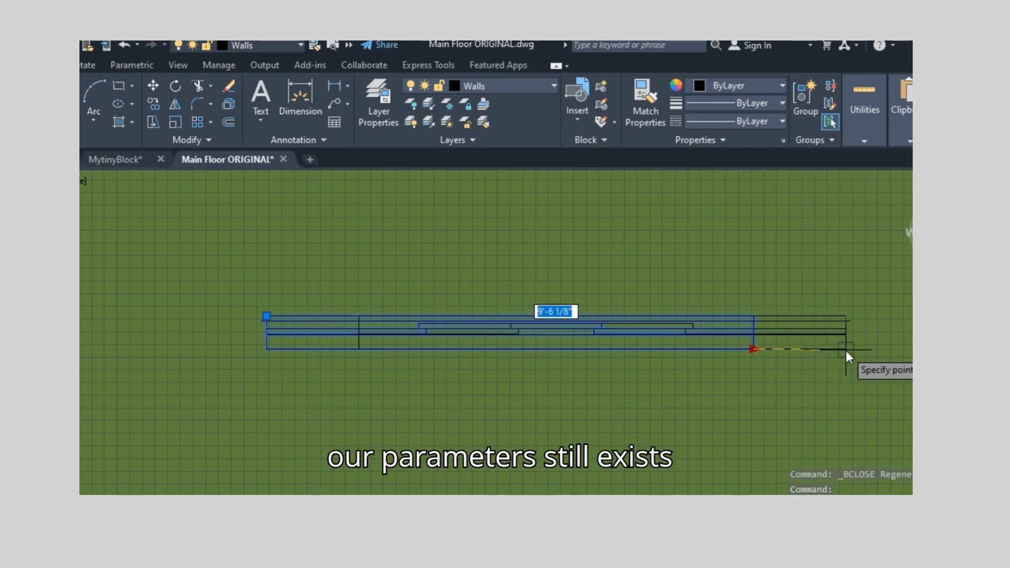
click(845, 350)
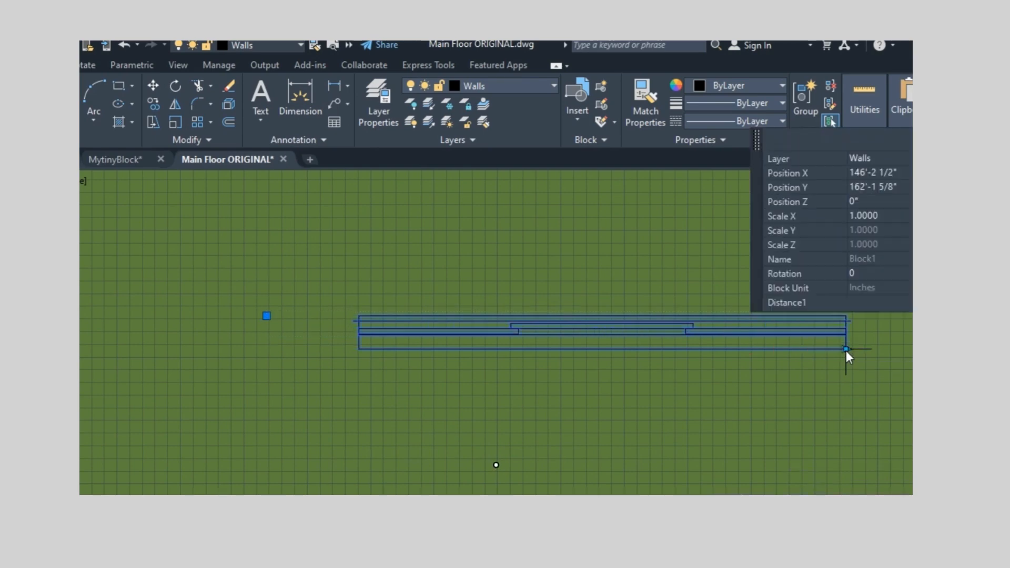